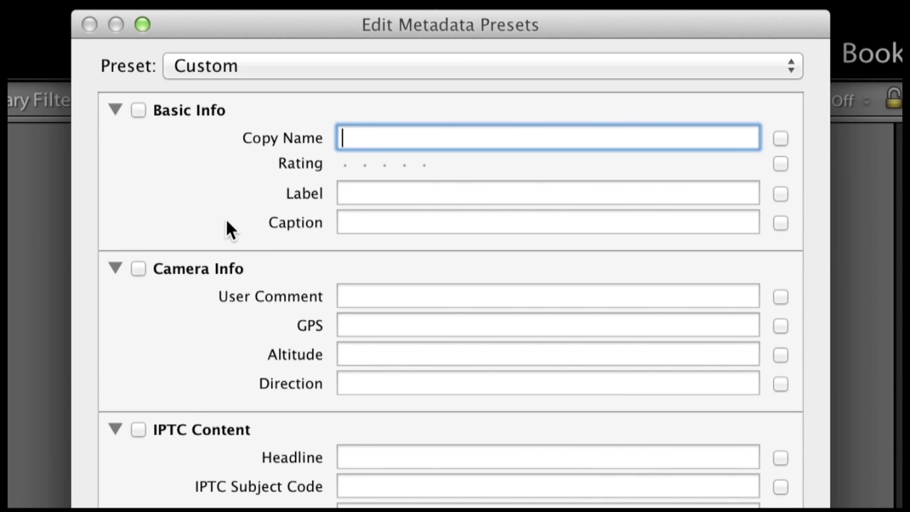
pyautogui.scroll(-5, 225, 216)
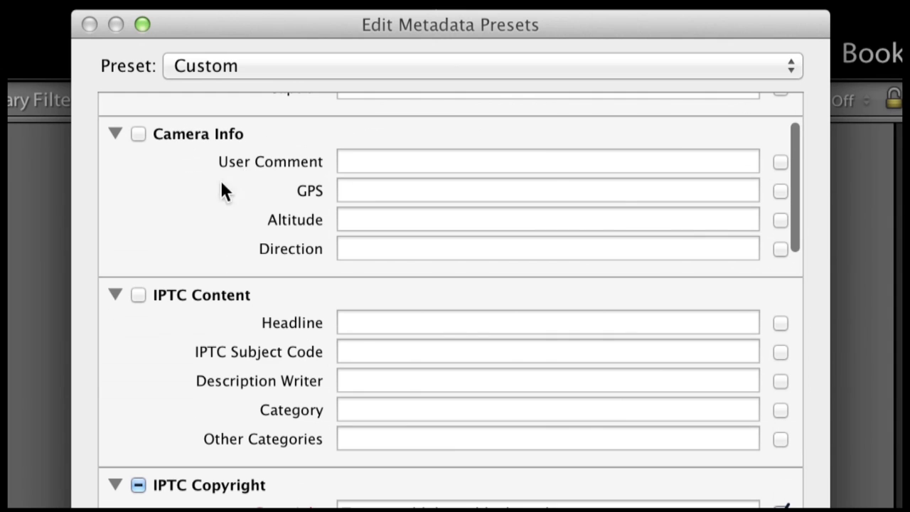
pyautogui.scroll(-7, 194, 200)
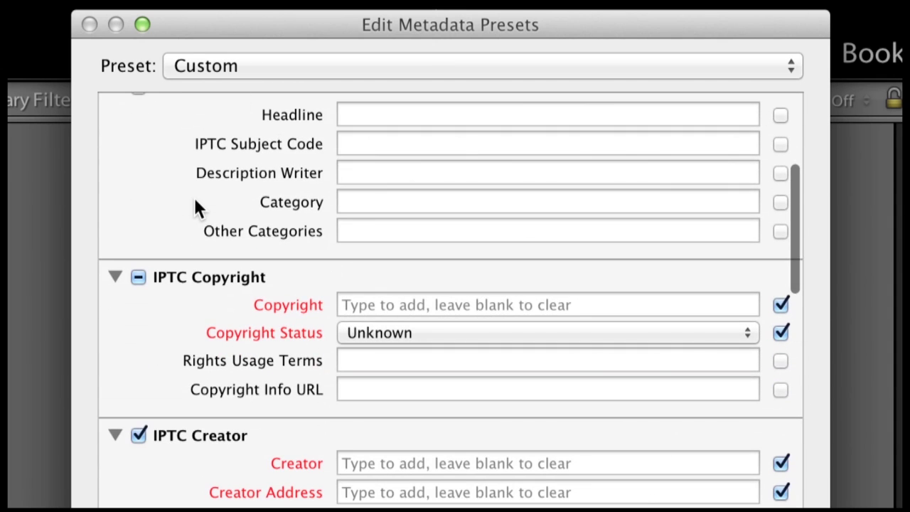
pyautogui.scroll(-3, 198, 207)
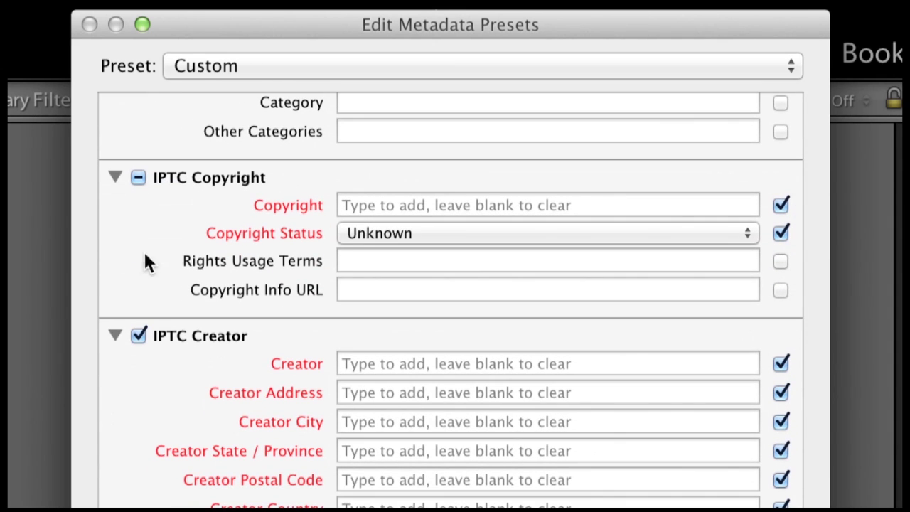
pyautogui.scroll(-2, 163, 197)
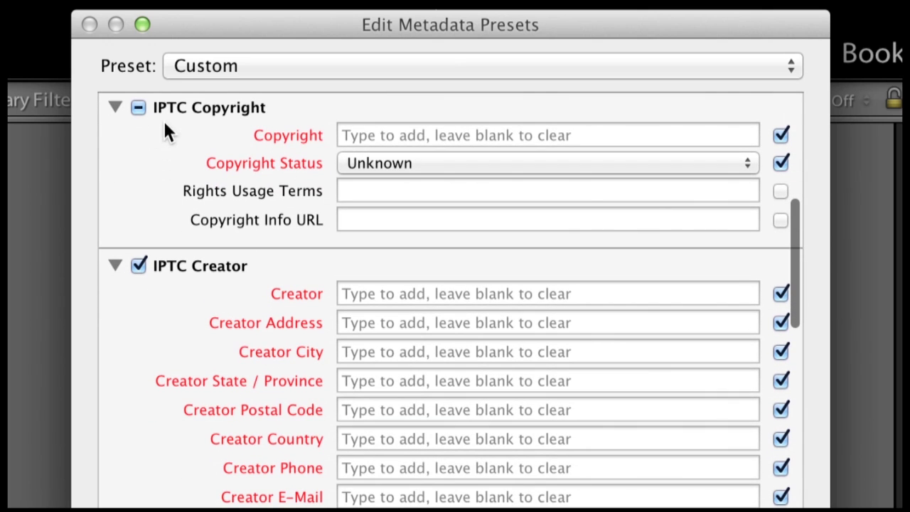
# Step: Enter 'Copyright 2014' plus the photographer's name as the copyright and mark it Copyrighted
pyautogui.click(374, 133)
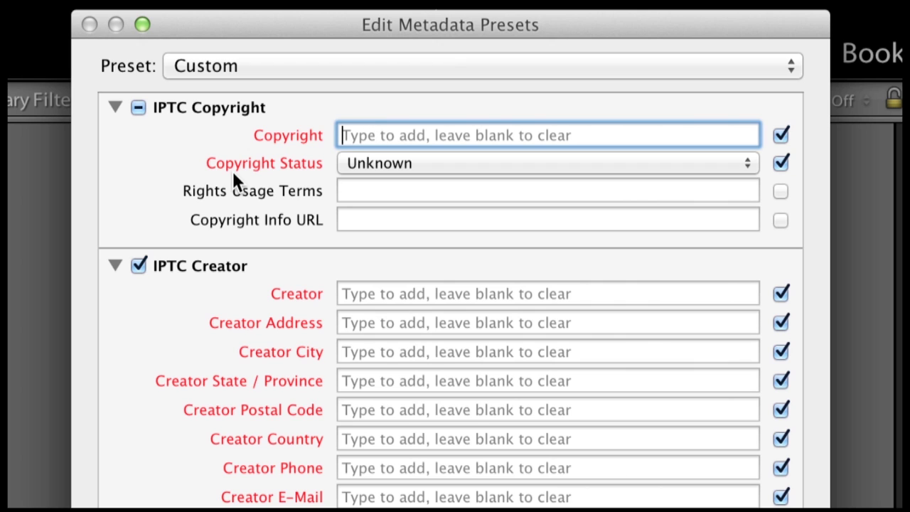
pyautogui.write('2014')
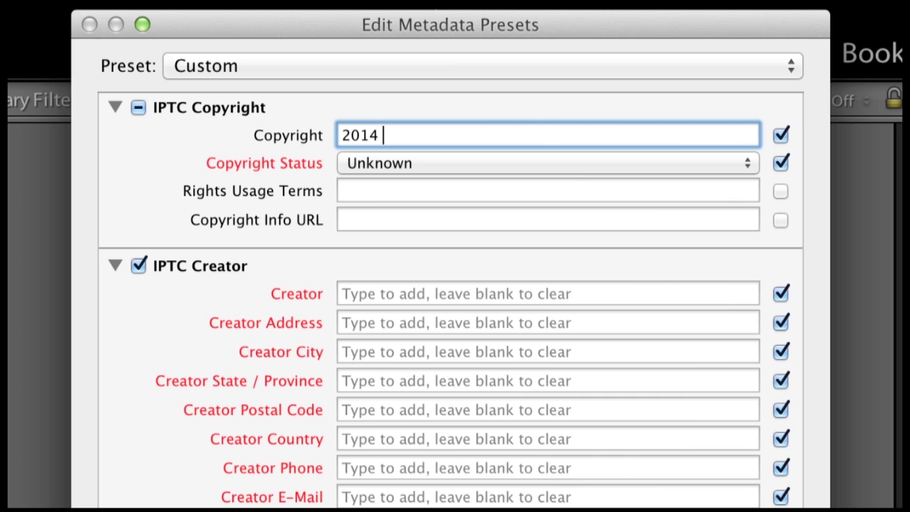
pyautogui.press('Up')
pyautogui.write('Copyright')
pyautogui.press('Down')
pyautogui.write('Mark Wallace')
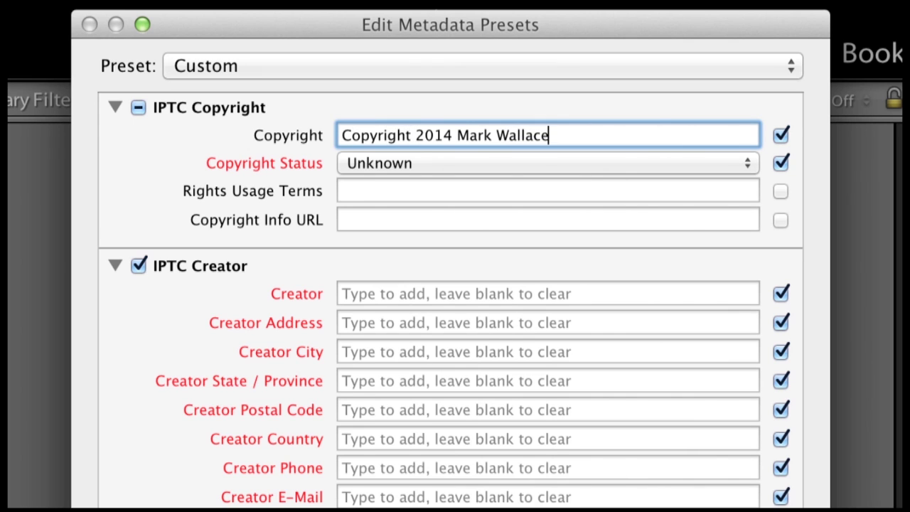
pyautogui.press('Tab')
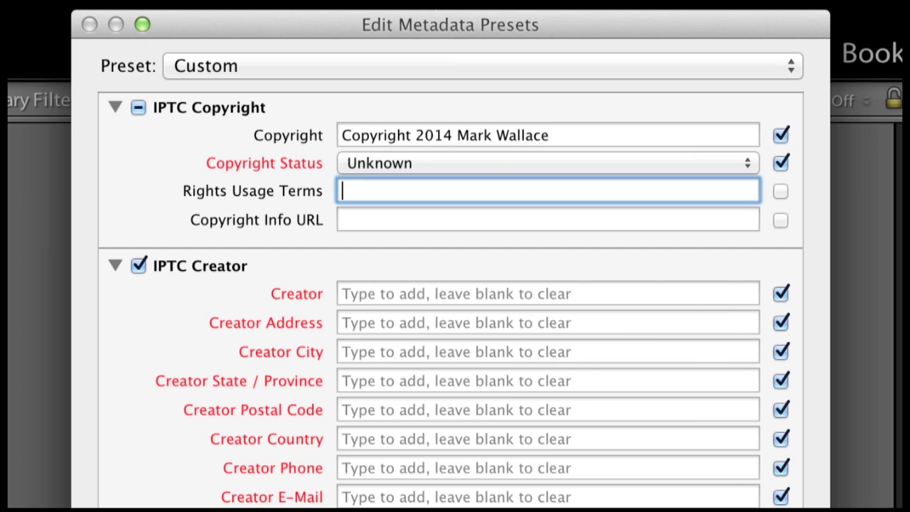
pyautogui.click(371, 164)
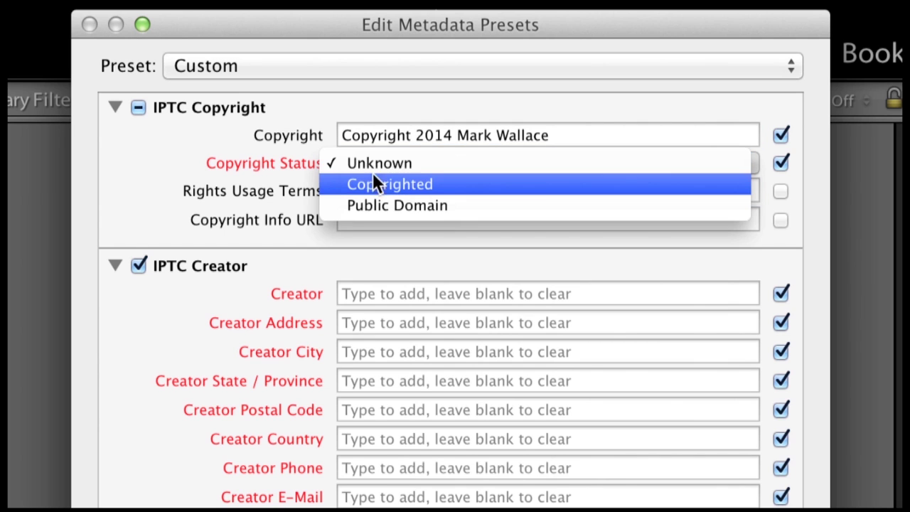
pyautogui.click(381, 186)
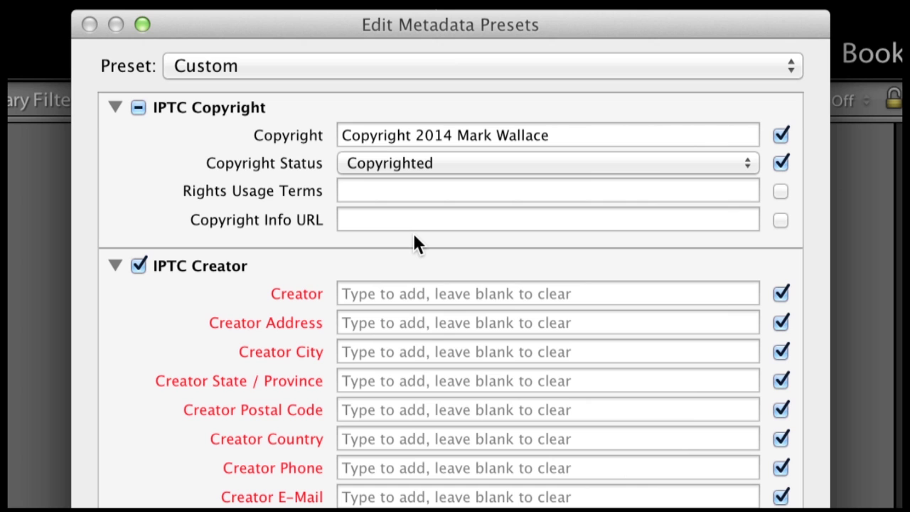
# Step: Fill in the Creator field with the photographer's name and enter the job title Photographer
pyautogui.scroll(-4, 414, 235)
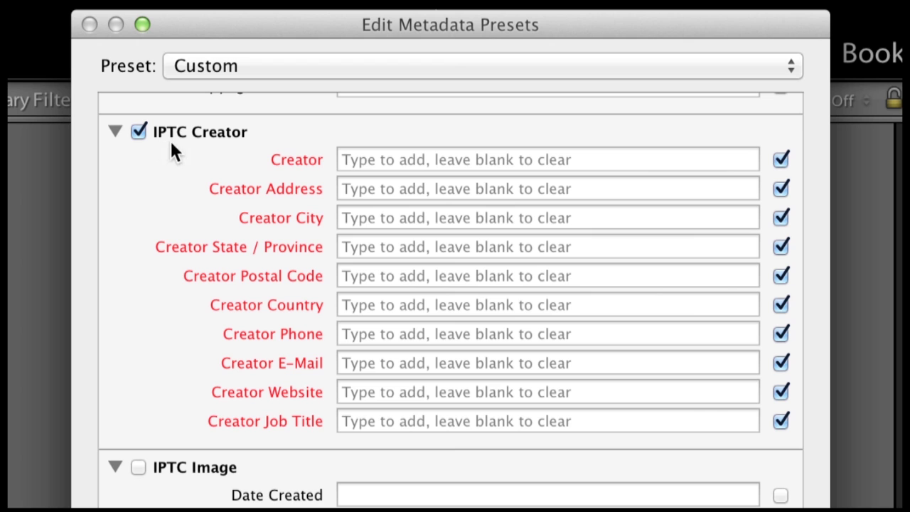
pyautogui.click(377, 160)
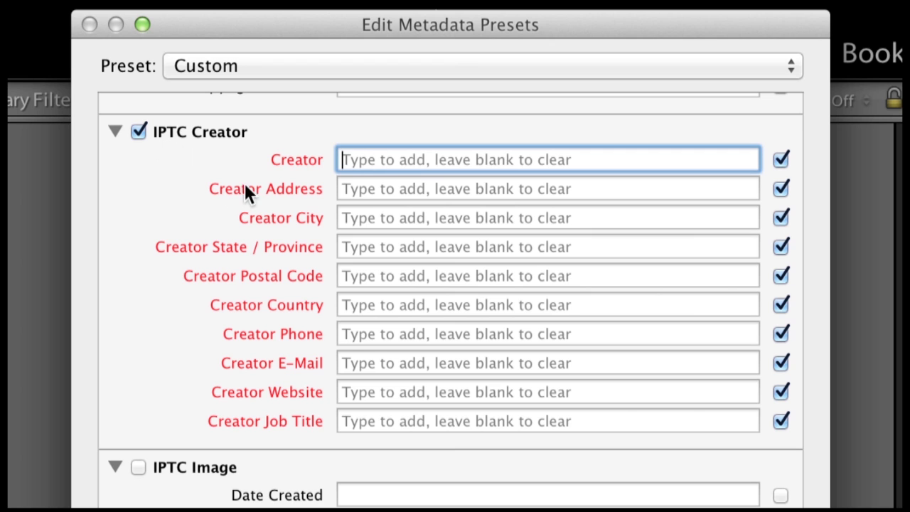
pyautogui.write('Mark Wallace')
pyautogui.press('Tab')
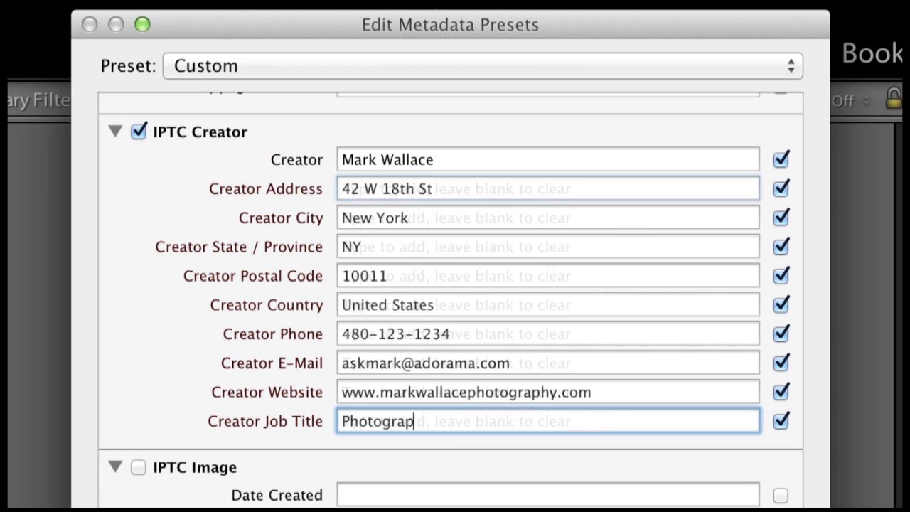
pyautogui.write('her')
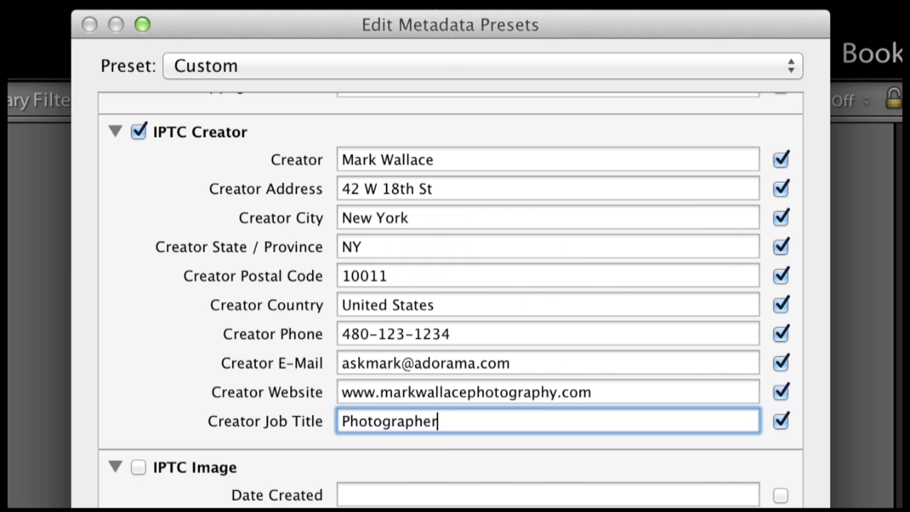
pyautogui.click(140, 210)
pyautogui.scroll(5, 136, 197)
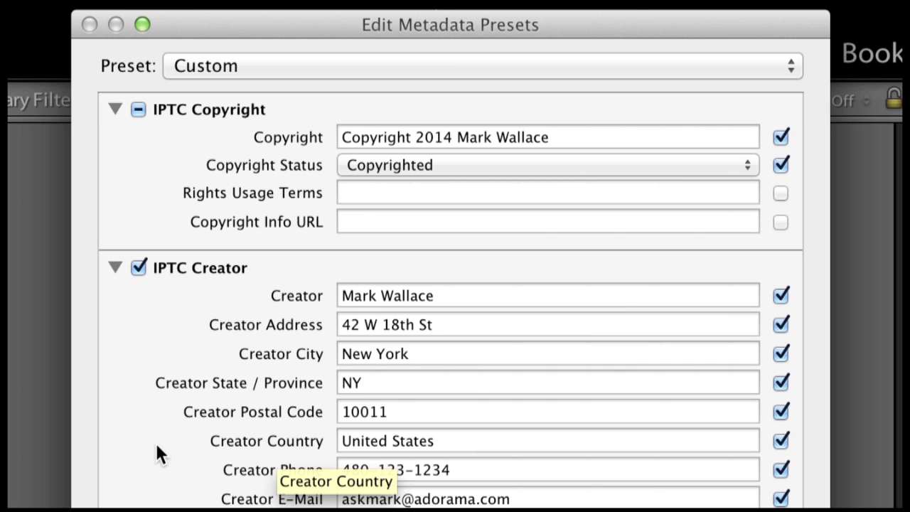
pyautogui.scroll(-12, 157, 453)
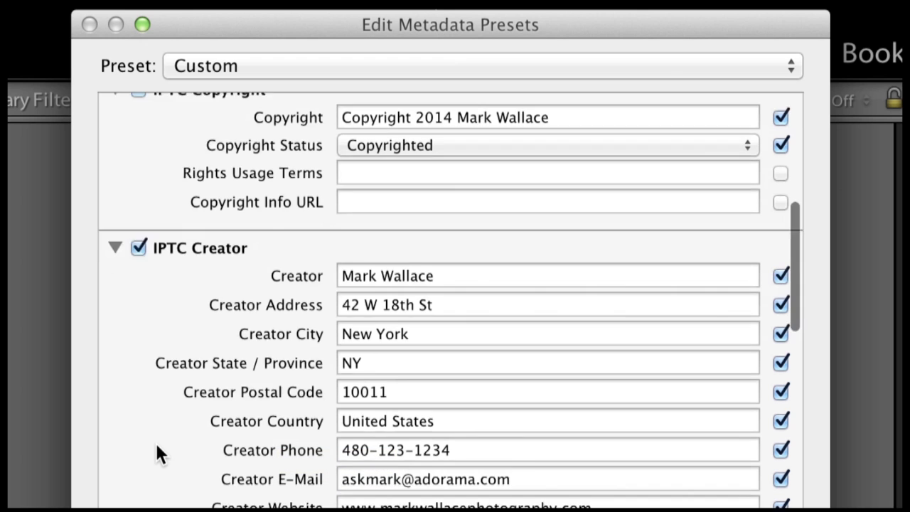
pyautogui.scroll(-2, 155, 442)
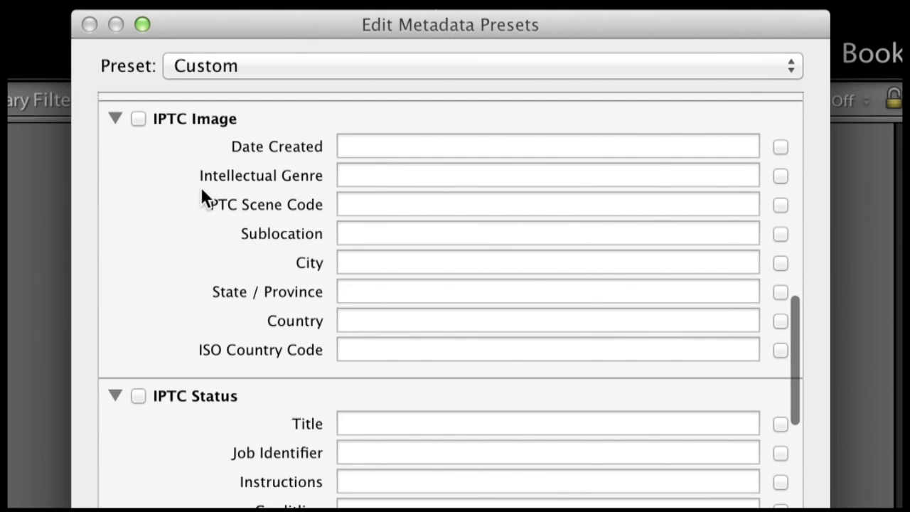
pyautogui.scroll(-7, 196, 291)
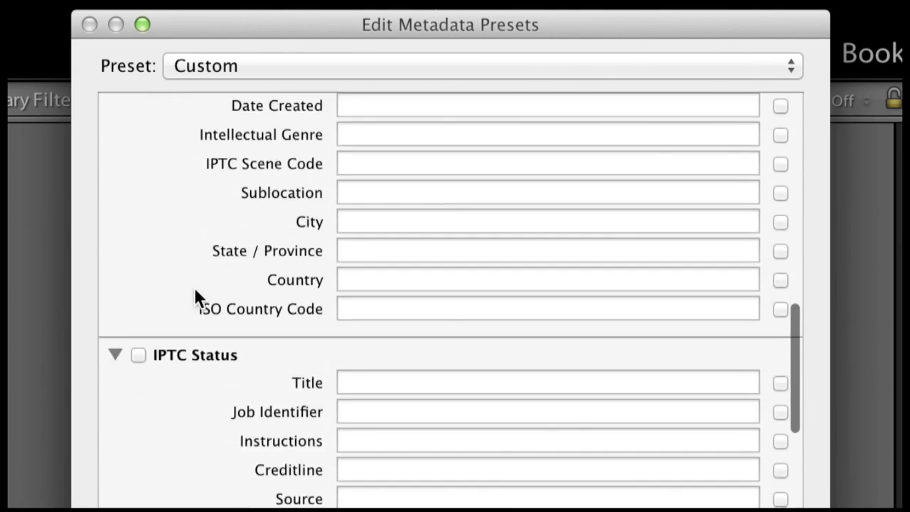
pyautogui.scroll(-4, 194, 287)
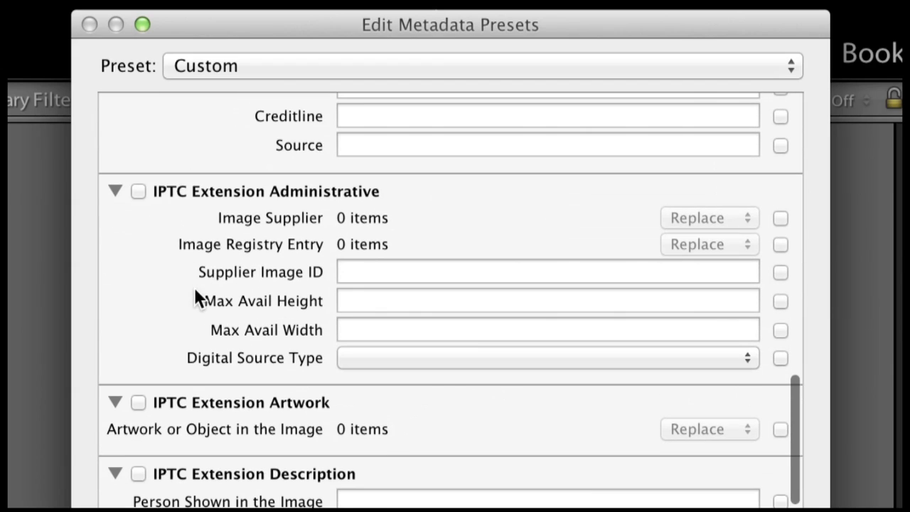
pyautogui.scroll(-5, 194, 287)
pyautogui.scroll(-3, 195, 296)
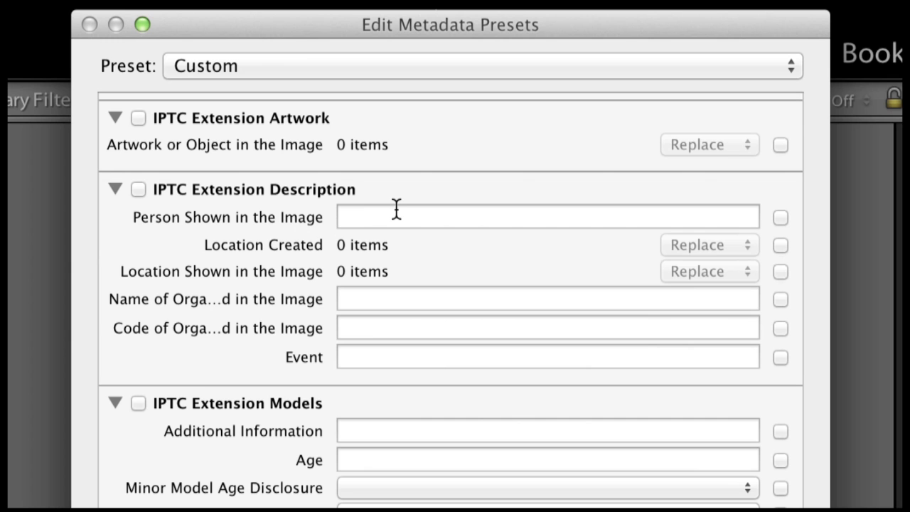
pyautogui.scroll(-8, 396, 208)
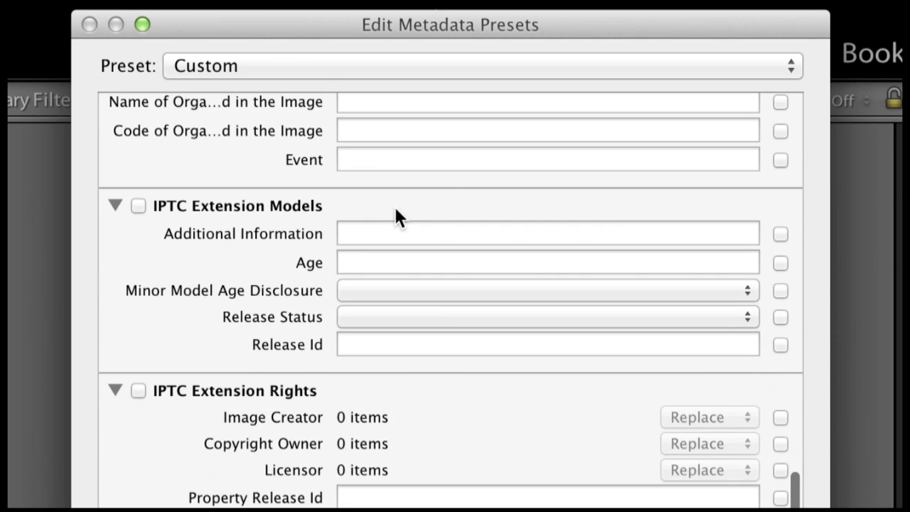
pyautogui.scroll(-15, 396, 212)
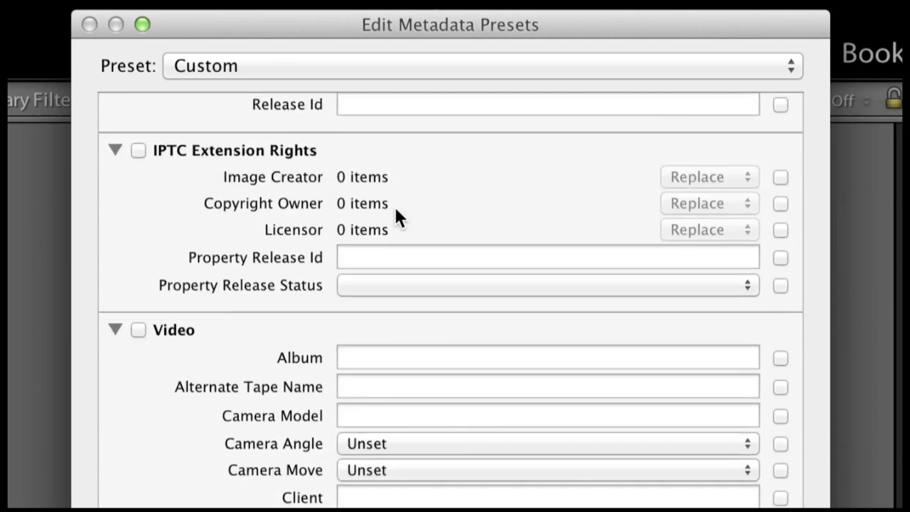
pyautogui.scroll(15, 396, 210)
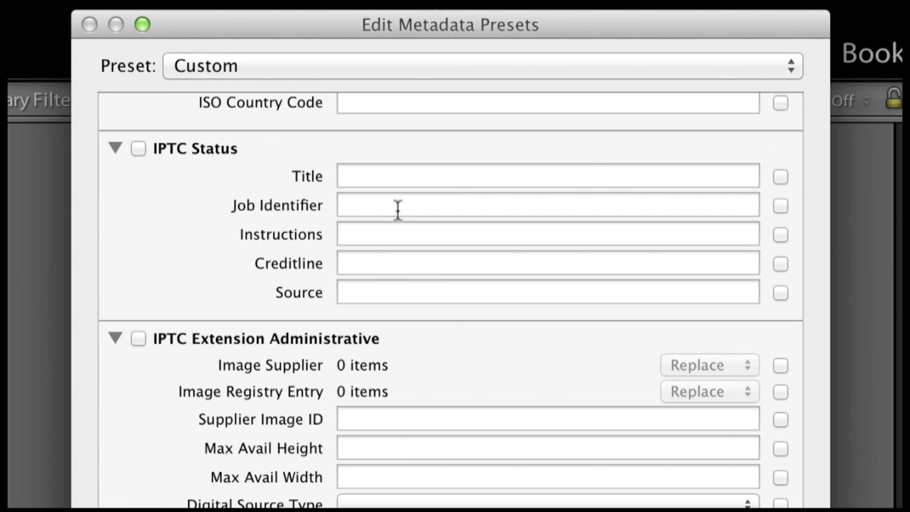
pyautogui.scroll(-7, 396, 209)
pyautogui.scroll(15, 396, 211)
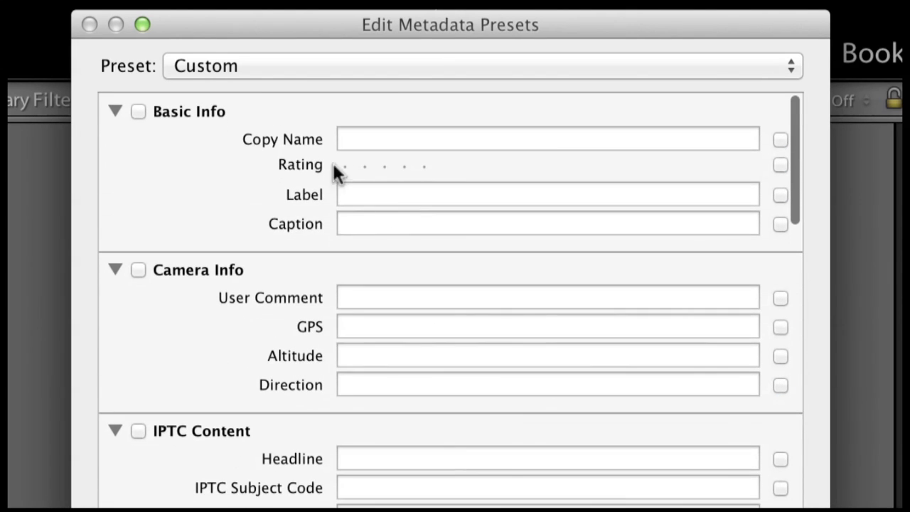
# Step: Save the settings as a new metadata preset named 'Copyright 2014' plus the photographer's name
pyautogui.click(218, 63)
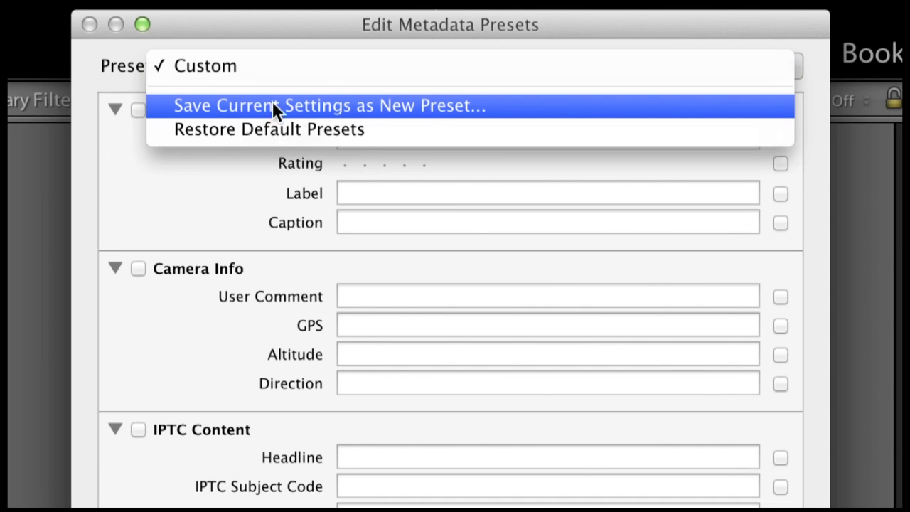
pyautogui.click(369, 109)
pyautogui.write('201')
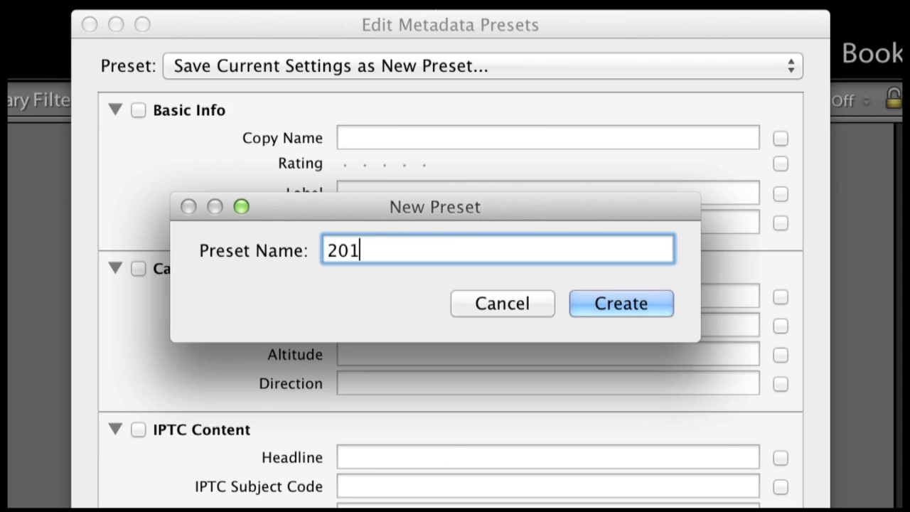
pyautogui.write('4 Mark Wallace')
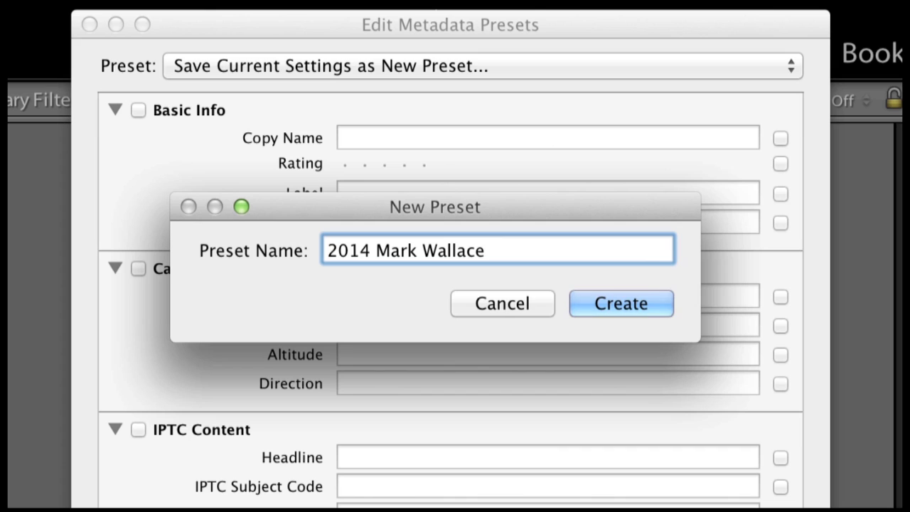
pyautogui.click(327, 250)
pyautogui.write('COpyr')
pyautogui.press('BackSpace')
pyautogui.press('BackSpace')
pyautogui.press('BackSpace')
pyautogui.press('BackSpace')
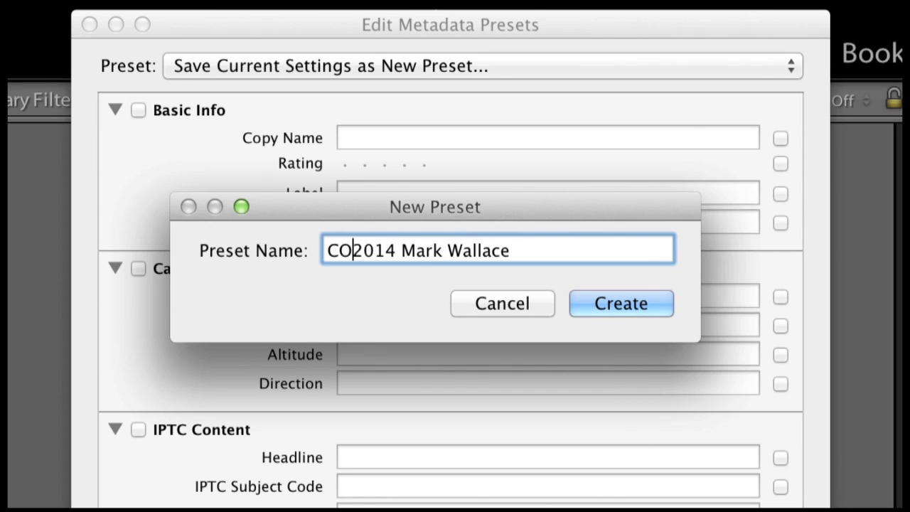
pyautogui.write('opyright')
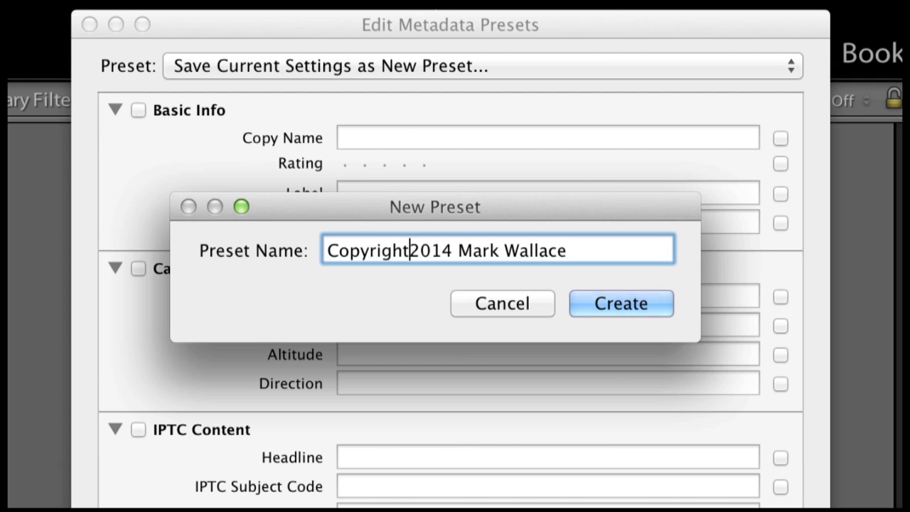
# Step: Create the new preset and close the metadata preset editor
pyautogui.click(605, 299)
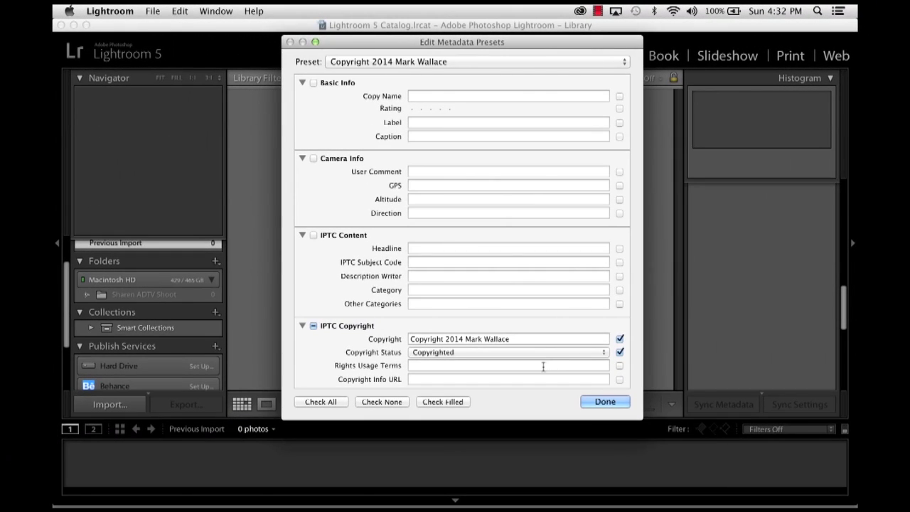
pyautogui.scroll(-10, 543, 366)
pyautogui.click(596, 402)
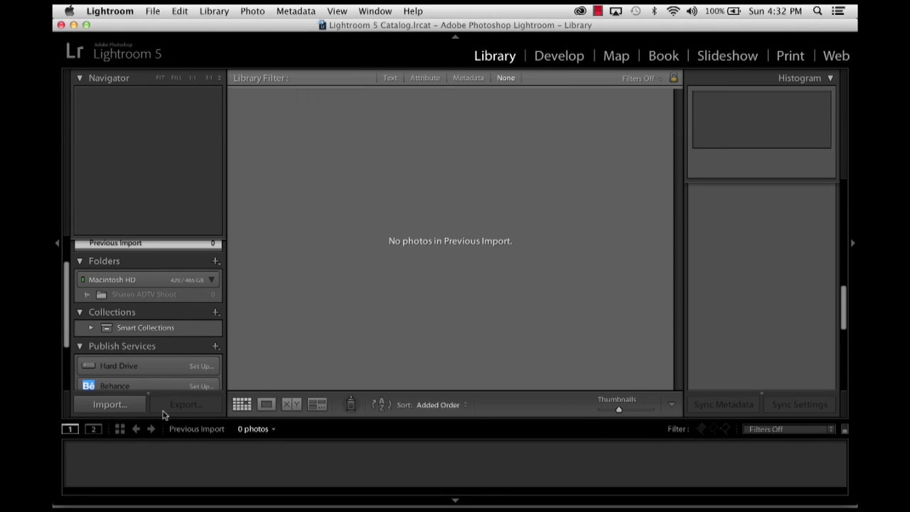
# Step: Import from the shoot folder, applying the Copyright 2014 metadata preset
pyautogui.click(134, 405)
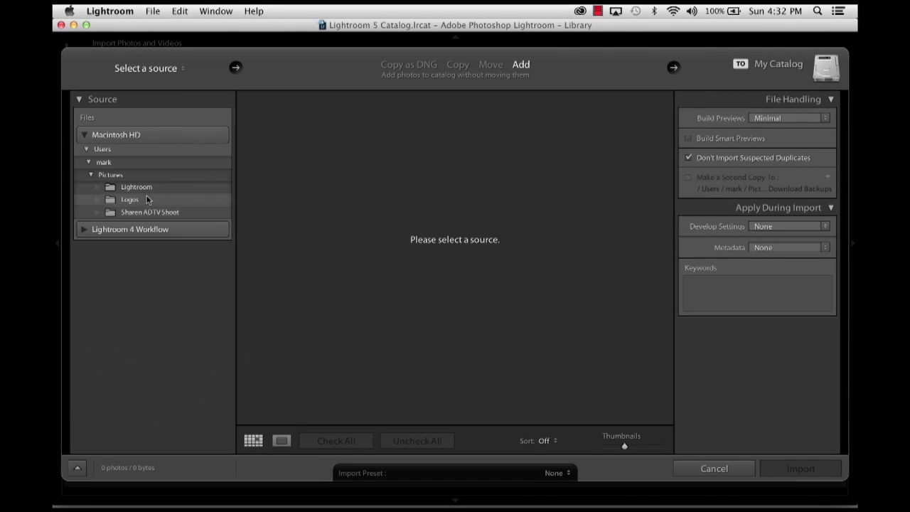
pyautogui.click(169, 215)
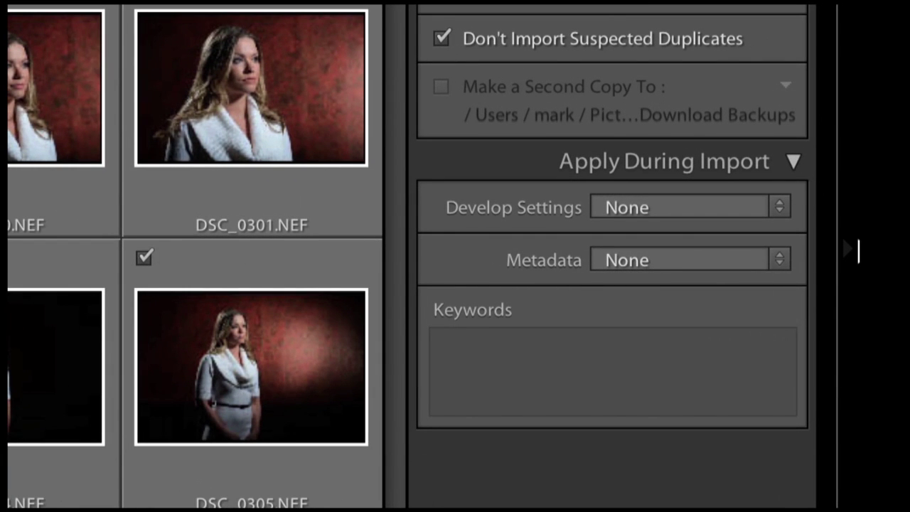
pyautogui.click(781, 260)
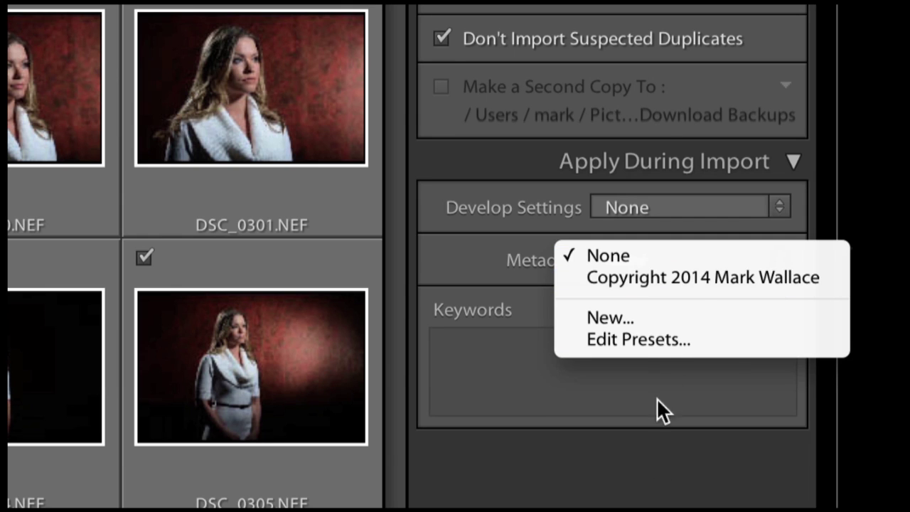
pyautogui.click(679, 276)
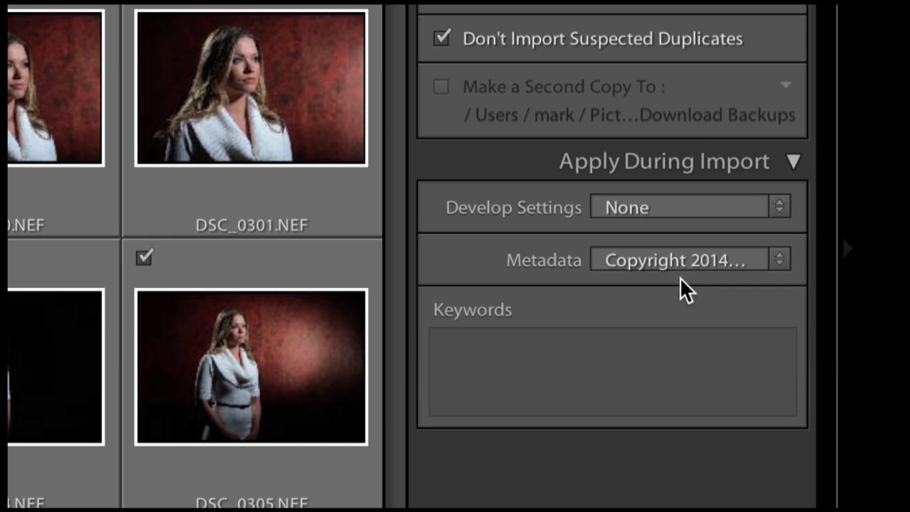
# Step: Add the model's name and 'Lighting' as import keywords
pyautogui.click(494, 363)
pyautogui.write('S')
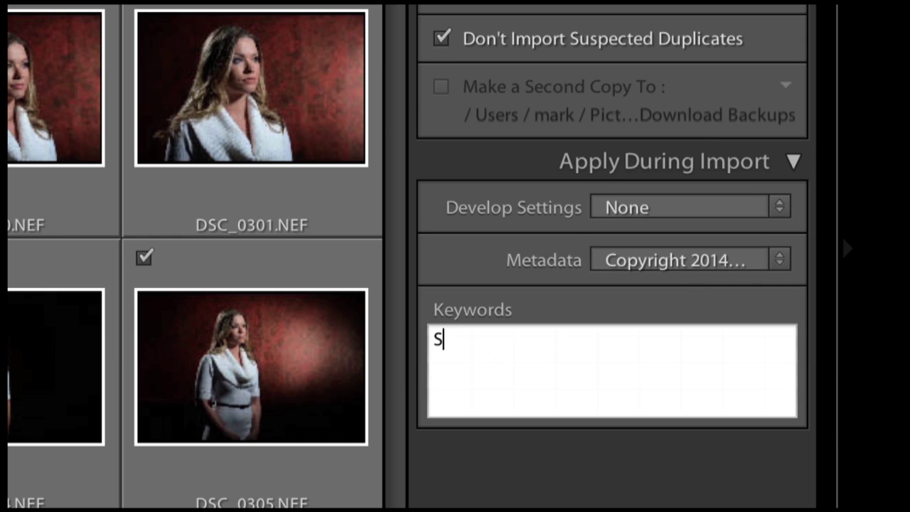
pyautogui.write('haren, LIghting')
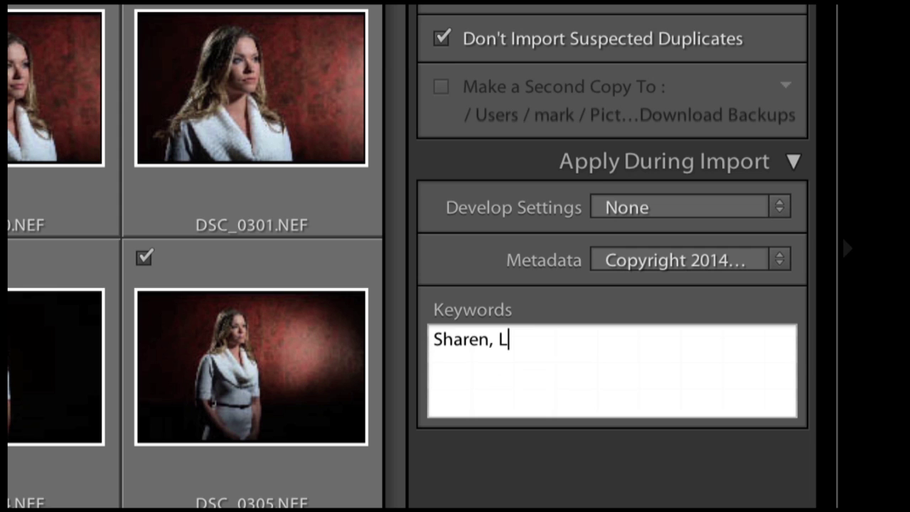
pyautogui.press('BackSpace')
pyautogui.press('BackSpace')
pyautogui.write('ting')
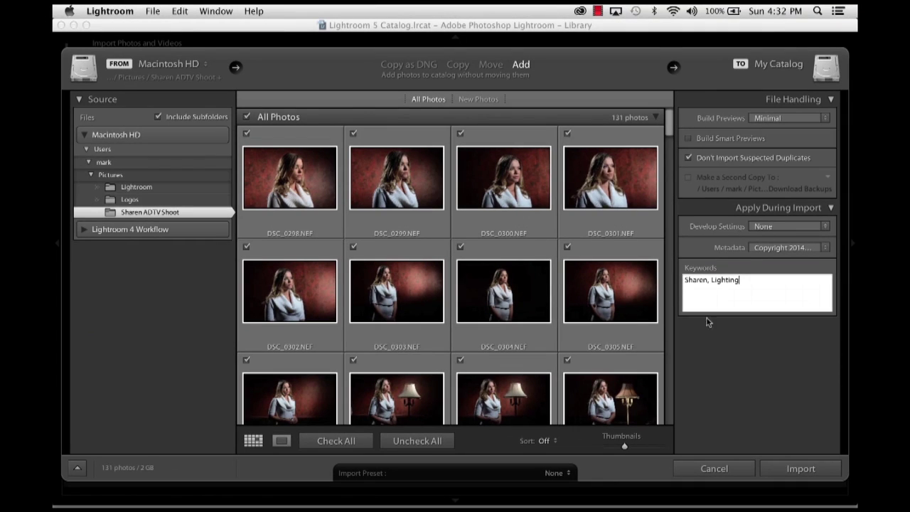
# Step: Import the 131 photos into the catalog and collapse the Metadata panel
pyautogui.click(794, 468)
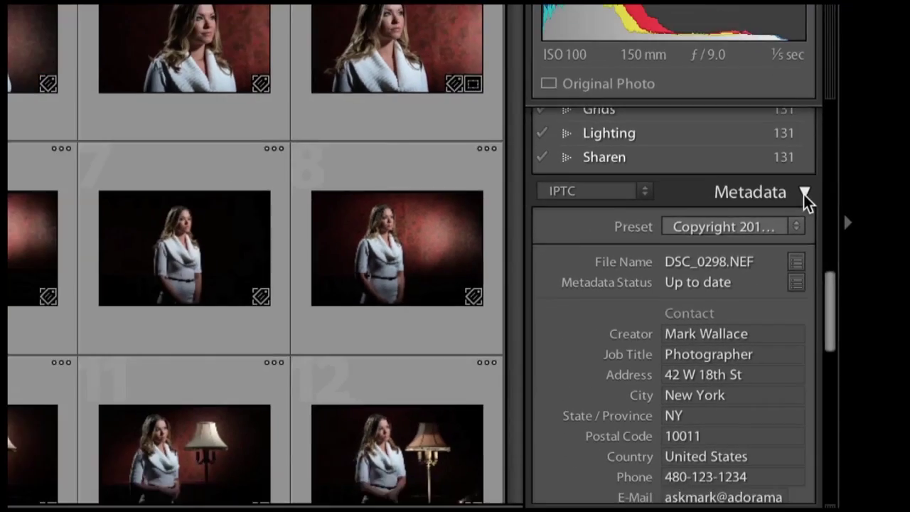
pyautogui.click(772, 147)
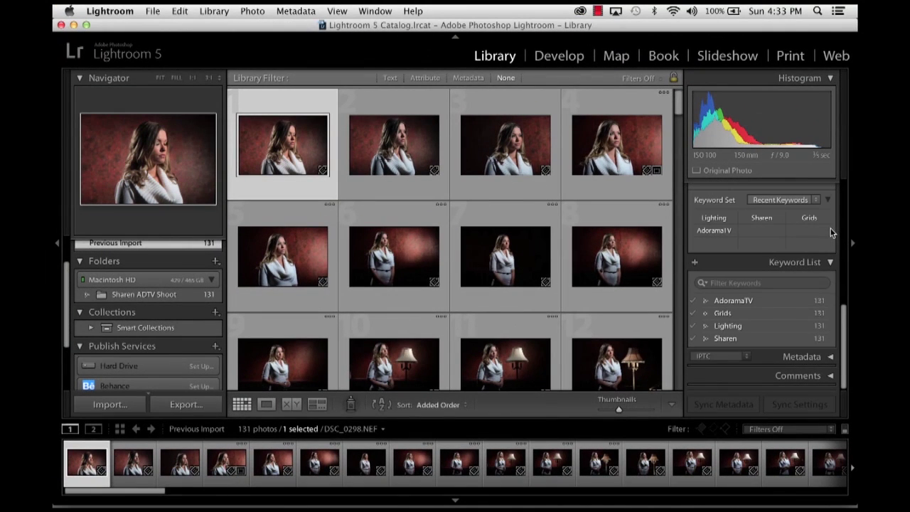
# Step: Expand the Metadata panel and keep the IPTC field set showing
pyautogui.click(831, 360)
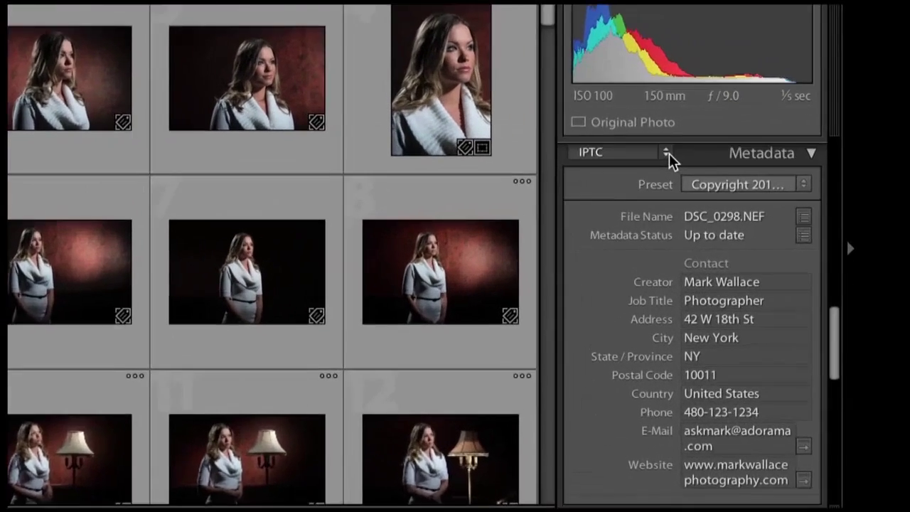
pyautogui.click(668, 152)
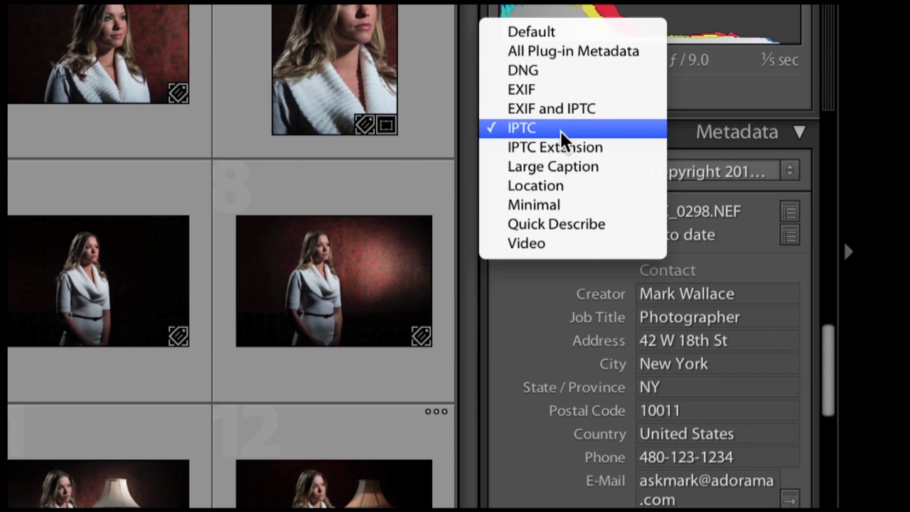
pyautogui.click(595, 138)
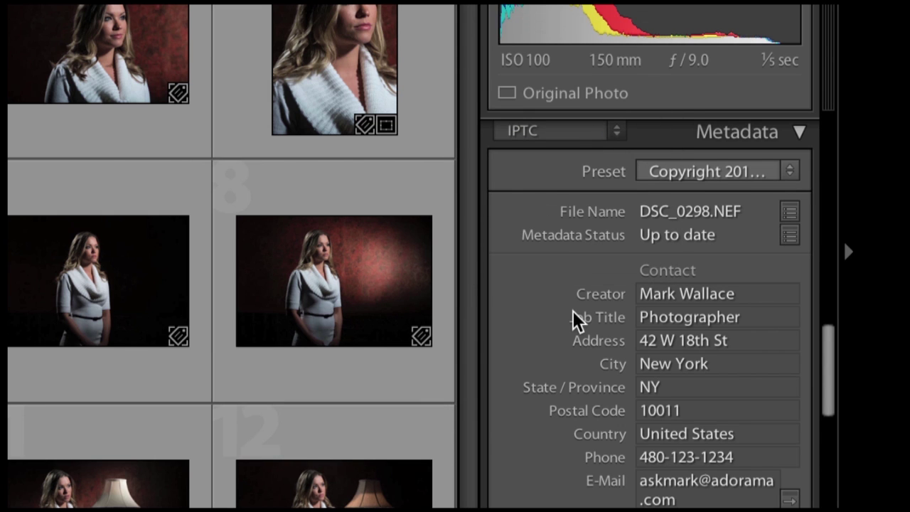
pyautogui.scroll(-4, 576, 320)
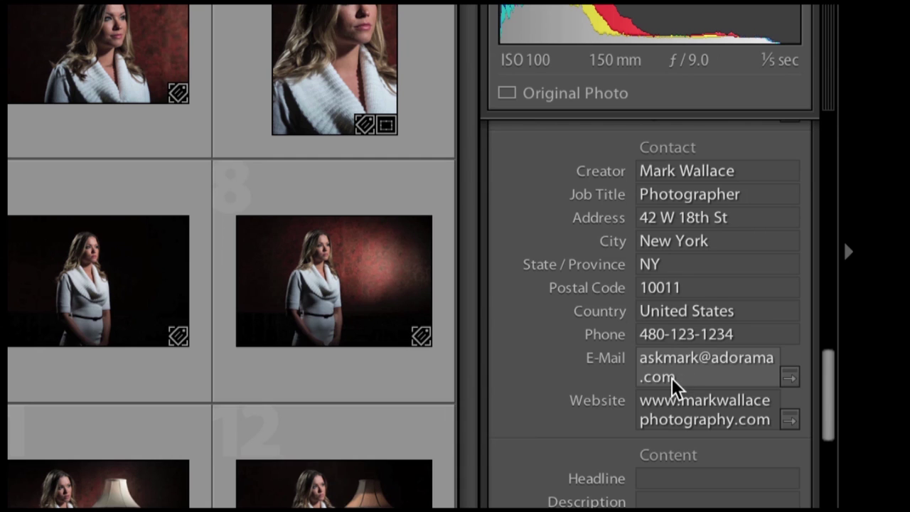
pyautogui.scroll(-1, 553, 403)
pyautogui.scroll(3, 553, 403)
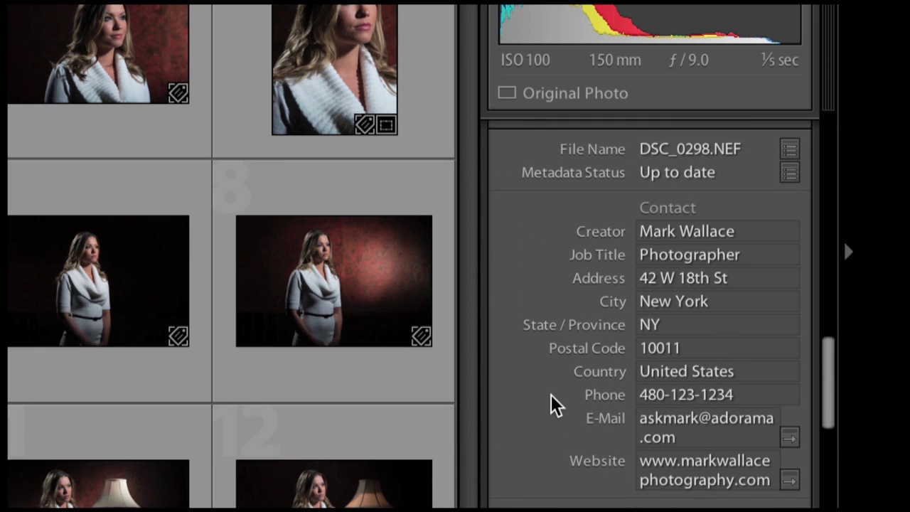
# Step: Select photo DSC_0304.NEF and scroll its metadata down to the Content section
pyautogui.moveTo(551, 397)
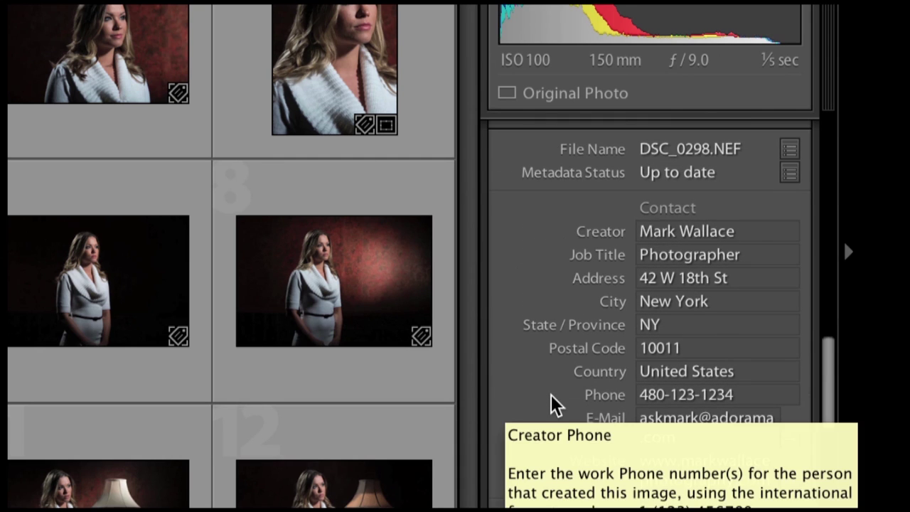
pyautogui.click(347, 305)
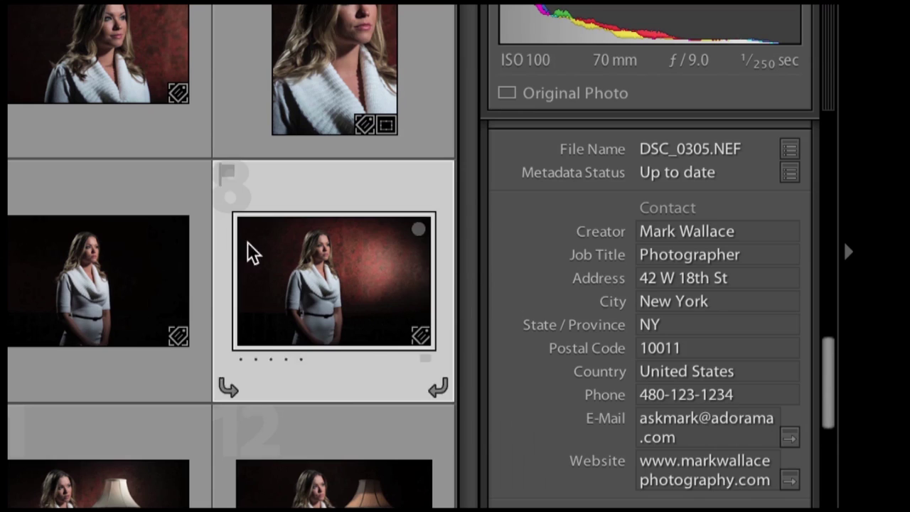
pyautogui.click(172, 263)
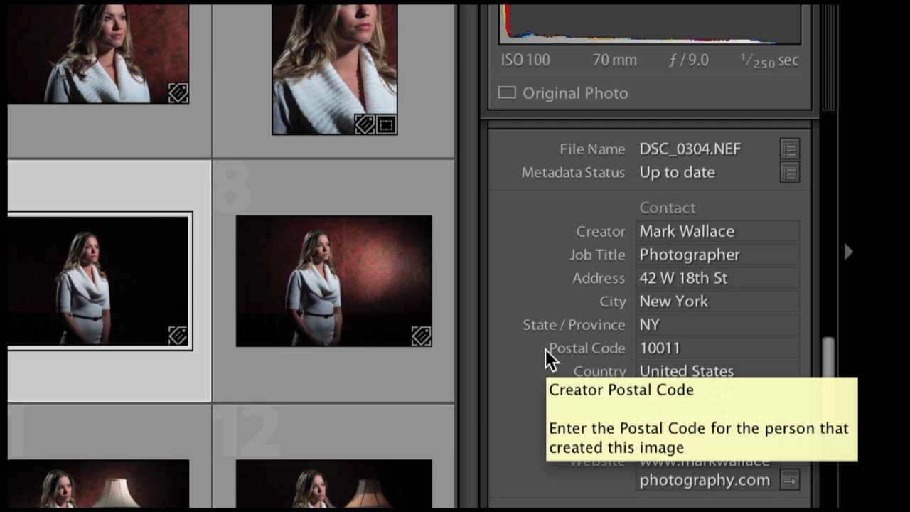
pyautogui.scroll(-5, 551, 359)
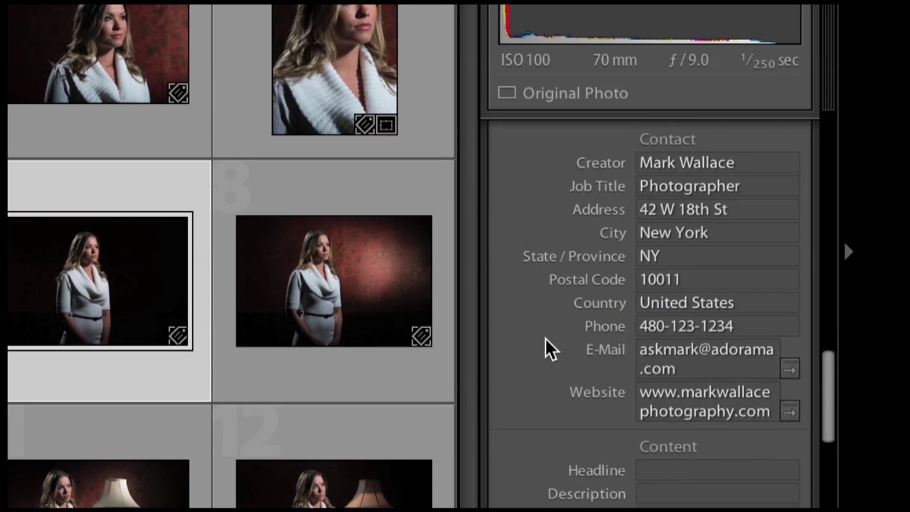
pyautogui.scroll(-3, 551, 348)
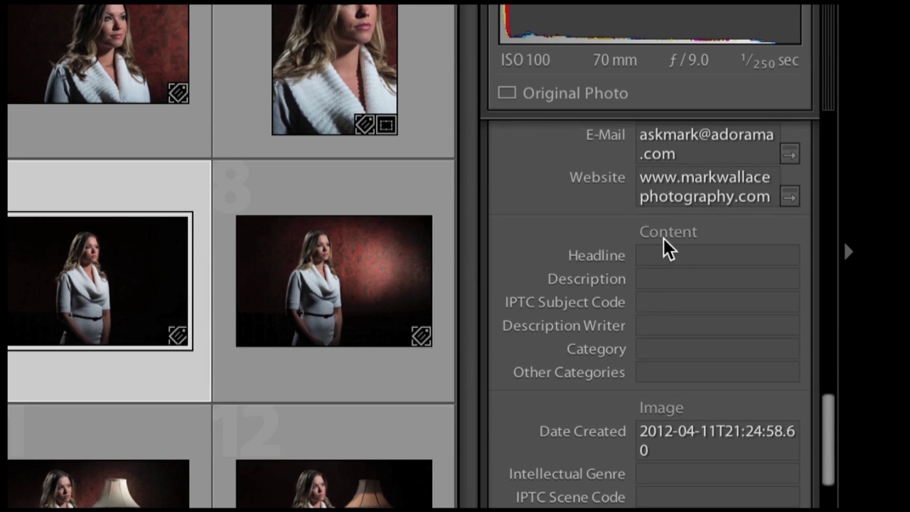
# Step: Enter the model's name as headline, a 'looks to camera right.' description, and category Models
pyautogui.click(666, 257)
pyautogui.write('Sharen')
pyautogui.press('Tab')
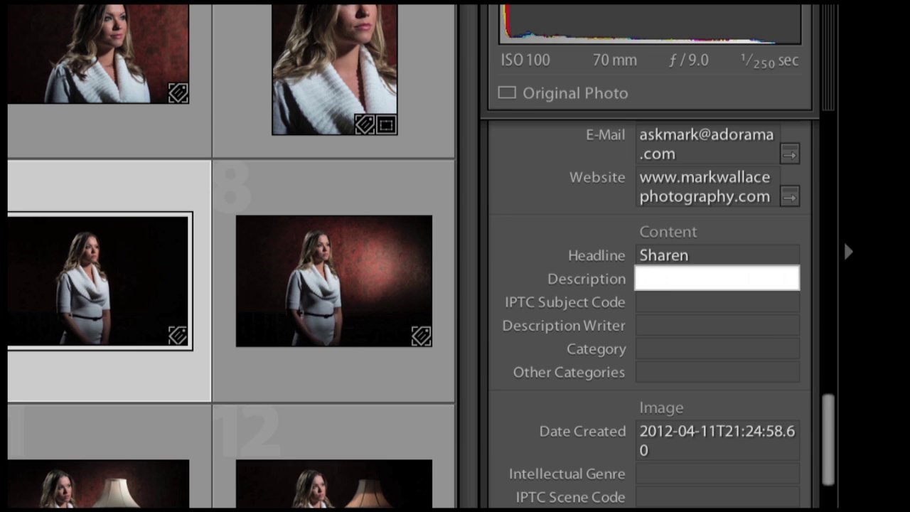
pyautogui.write('Sharen looks to camera right.')
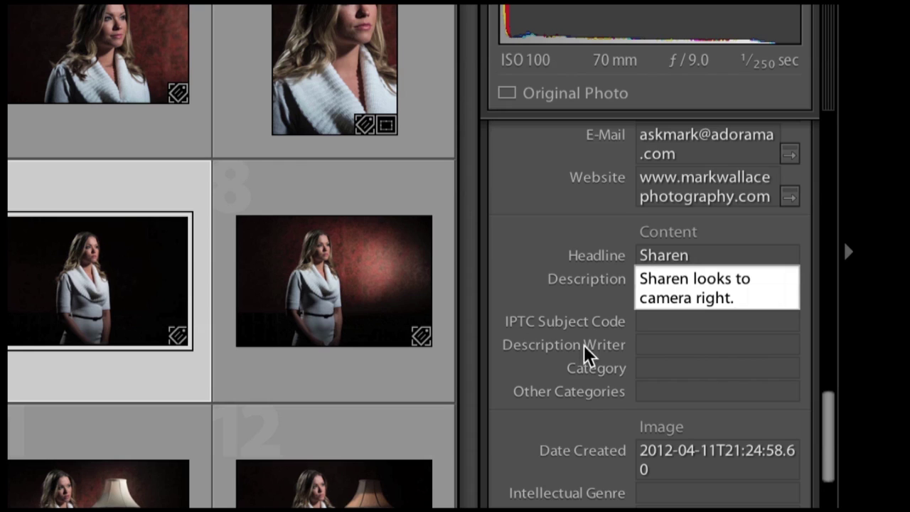
pyautogui.click(643, 375)
pyautogui.write('Models')
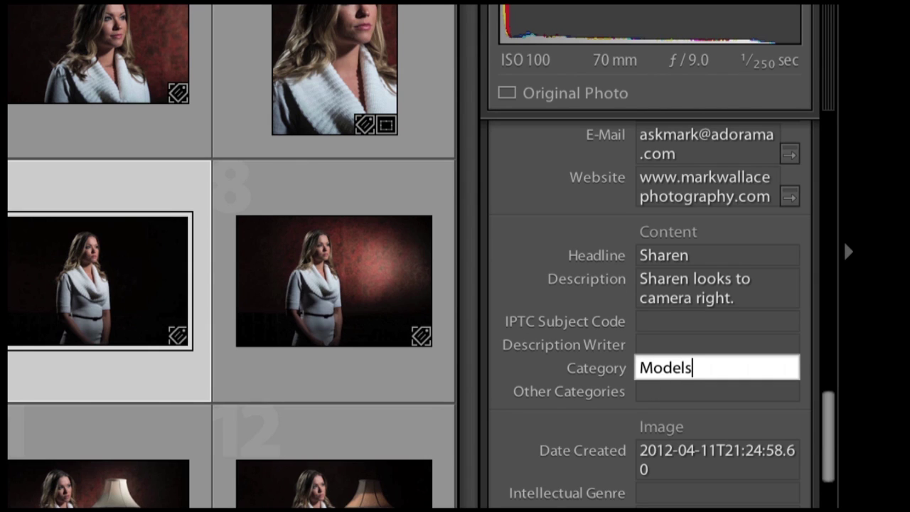
pyautogui.click(577, 412)
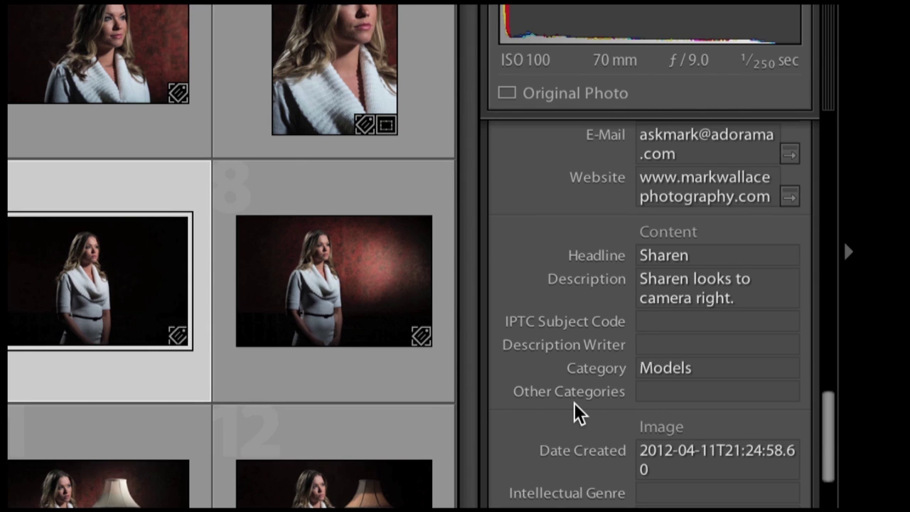